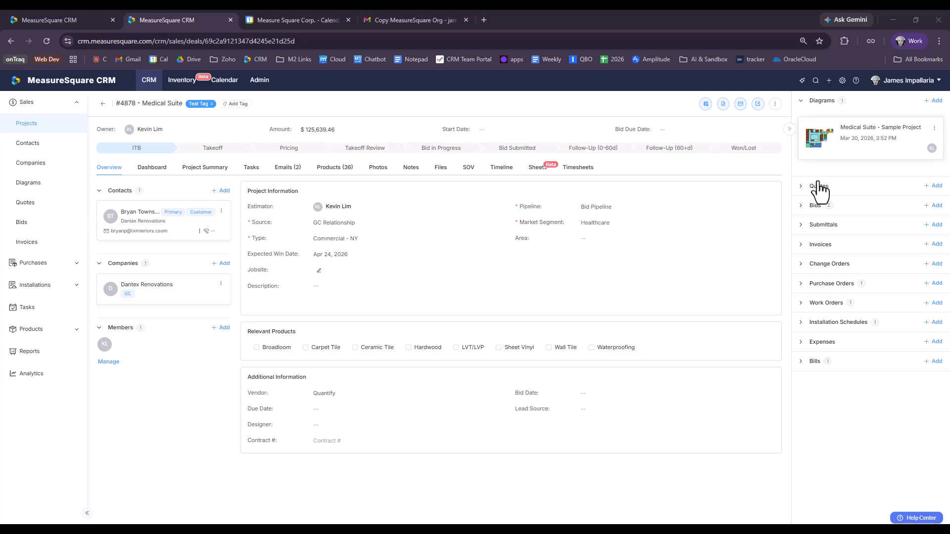
# Create a quote for the project and import all products from the Medical Suite - Sample Project diagram at the default 30% margin
pyautogui.click(935, 188)
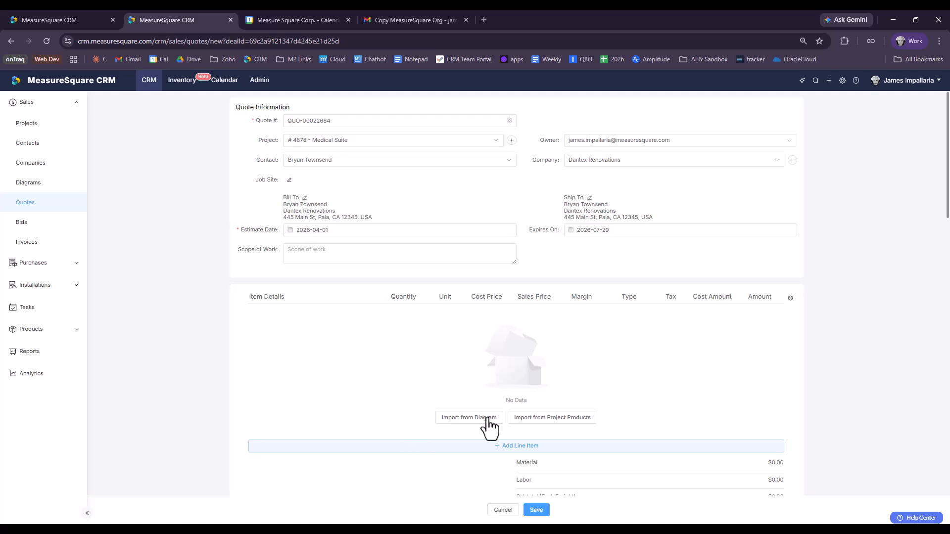
pyautogui.scroll(-1, 539, 389)
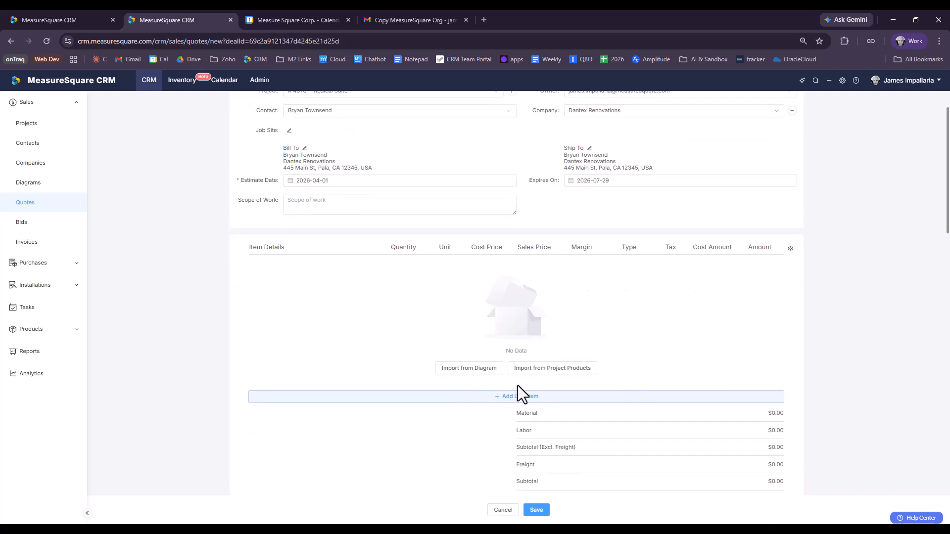
pyautogui.click(484, 372)
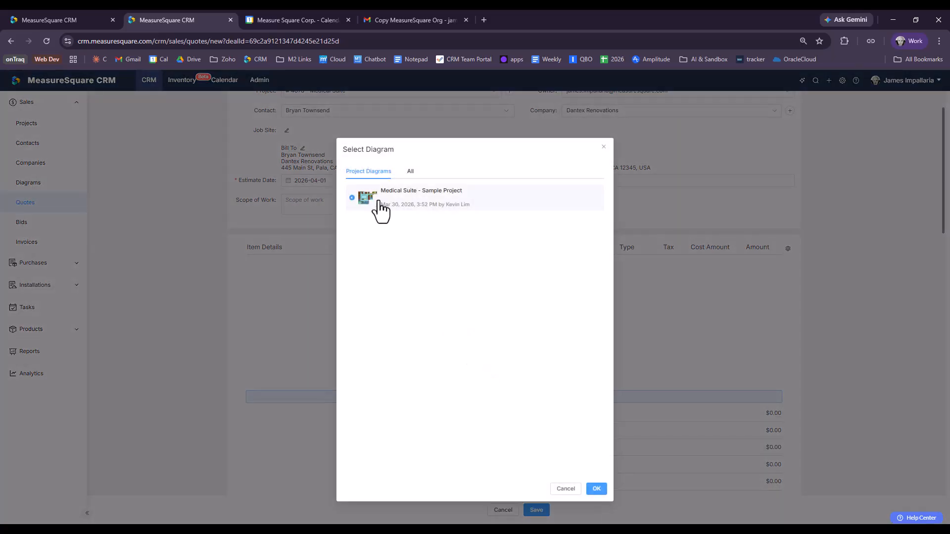
pyautogui.click(596, 490)
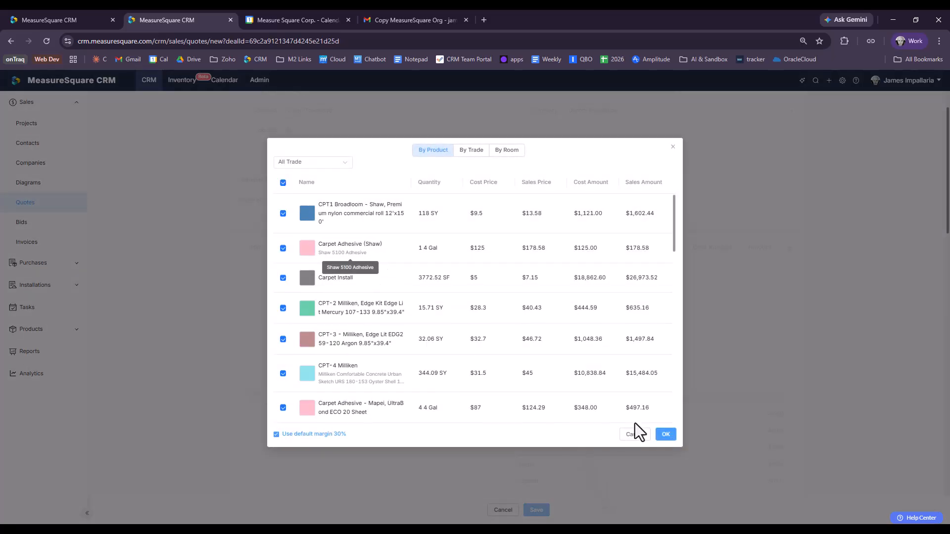
pyautogui.click(666, 435)
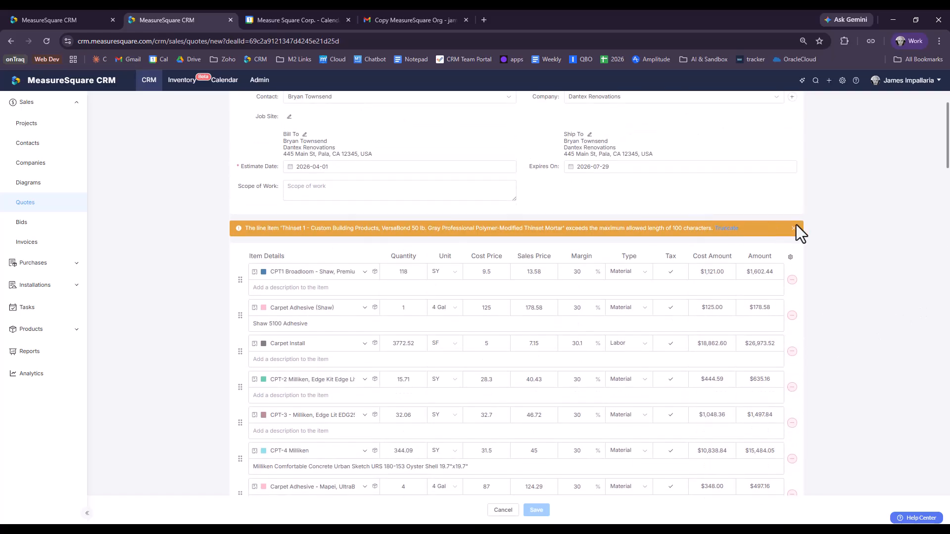
pyautogui.click(794, 227)
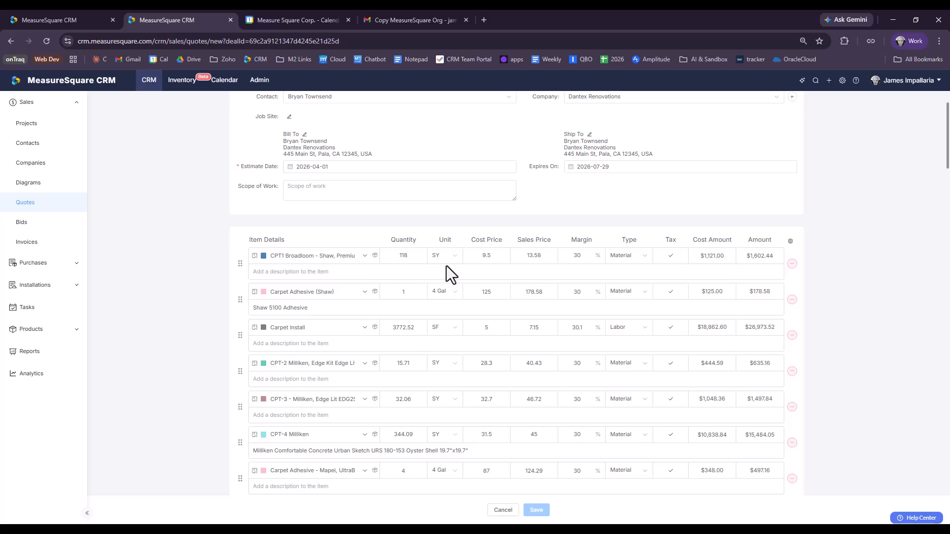
pyautogui.click(486, 255)
pyautogui.moveTo(544, 258); pyautogui.dragTo(517, 261)
pyautogui.click(328, 255)
pyautogui.press('Tab')
pyautogui.press('Tab')
pyautogui.press('Tab')
pyautogui.press('Tab')
pyautogui.press('Tab')
pyautogui.press('Tab')
pyautogui.press('Tab')
pyautogui.press('Tab')
pyautogui.press('Tab')
pyautogui.press('Tab')
pyautogui.press('Tab')
pyautogui.press('Tab')
pyautogui.press('Tab')
pyautogui.press('Tab')
pyautogui.press('Tab')
pyautogui.press('Tab')
pyautogui.press('Tab')
# Delete the imported line items above TS3 (LVT/Tile) - Metal Transition, keeping only that item and GR-1 - Custom Building Products
pyautogui.scroll(-1, 810, 268)
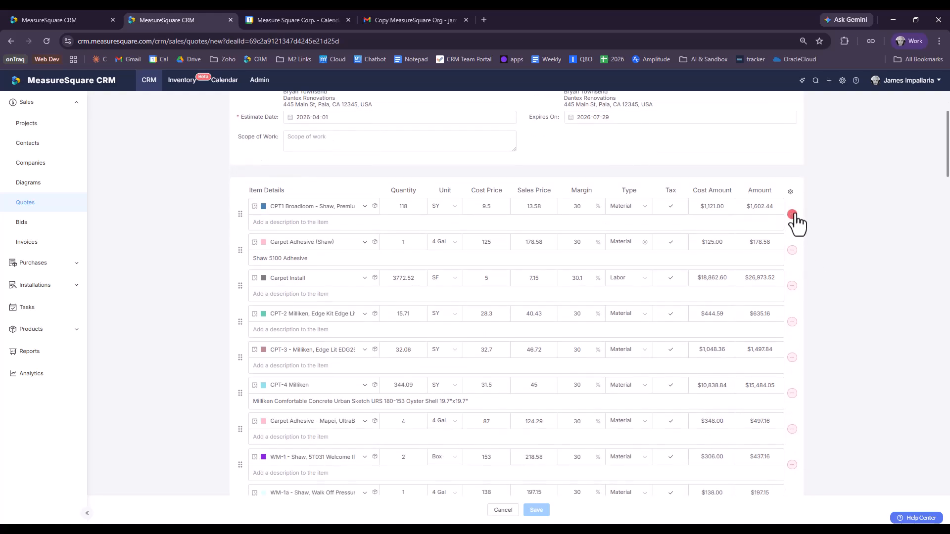
pyautogui.click(792, 215)
pyautogui.click(792, 215)
pyautogui.click(792, 215)
pyautogui.click(792, 215)
pyautogui.click(792, 215)
pyautogui.click(792, 215)
pyautogui.click(791, 215)
pyautogui.click(791, 215)
pyautogui.click(792, 214)
pyautogui.click(792, 215)
pyautogui.click(791, 215)
pyautogui.click(792, 215)
pyautogui.click(792, 215)
pyautogui.click(792, 215)
pyautogui.click(793, 215)
pyautogui.click(792, 215)
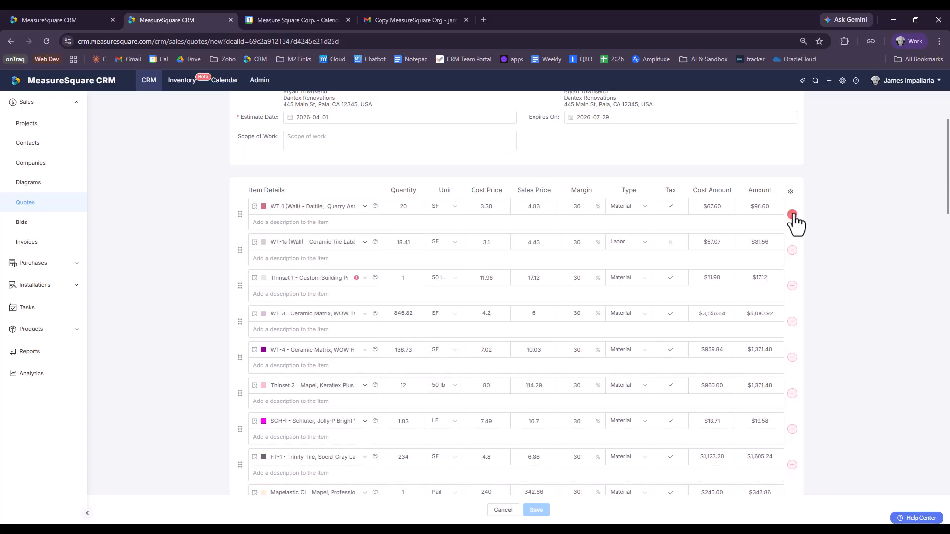
pyautogui.click(792, 215)
pyautogui.click(792, 214)
pyautogui.click(793, 209)
pyautogui.click(792, 209)
pyautogui.click(793, 208)
pyautogui.click(793, 209)
pyautogui.click(792, 209)
pyautogui.click(792, 209)
pyautogui.click(793, 209)
pyautogui.click(793, 208)
pyautogui.click(792, 209)
pyautogui.click(793, 208)
pyautogui.click(793, 209)
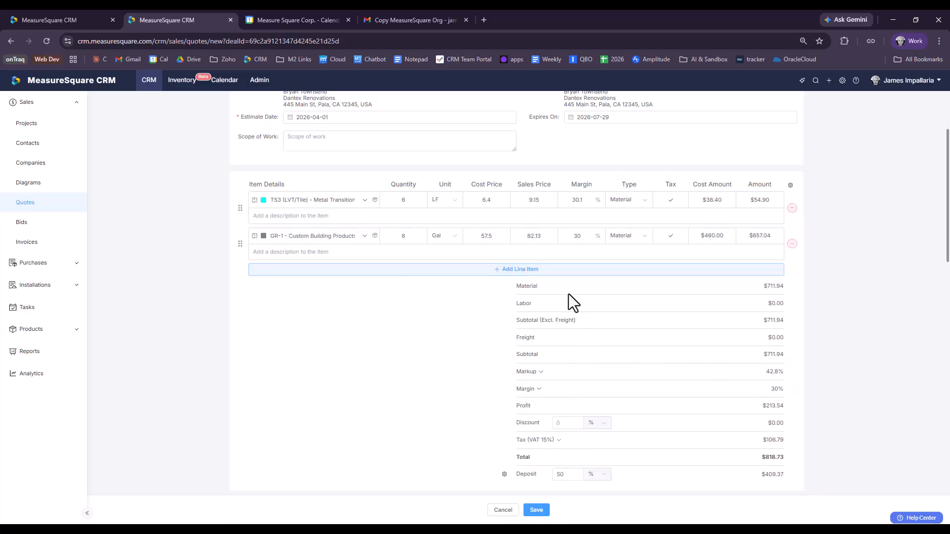
# Add a line item using the LVP/Laminate Floating Installation (Click-lock) assembly with a net area of 500 SF
pyautogui.click(517, 280)
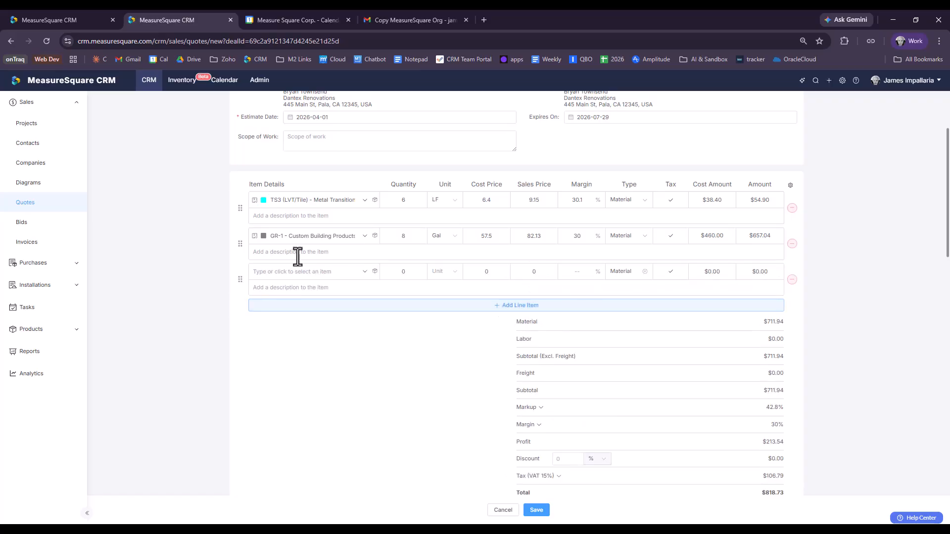
pyautogui.click(365, 272)
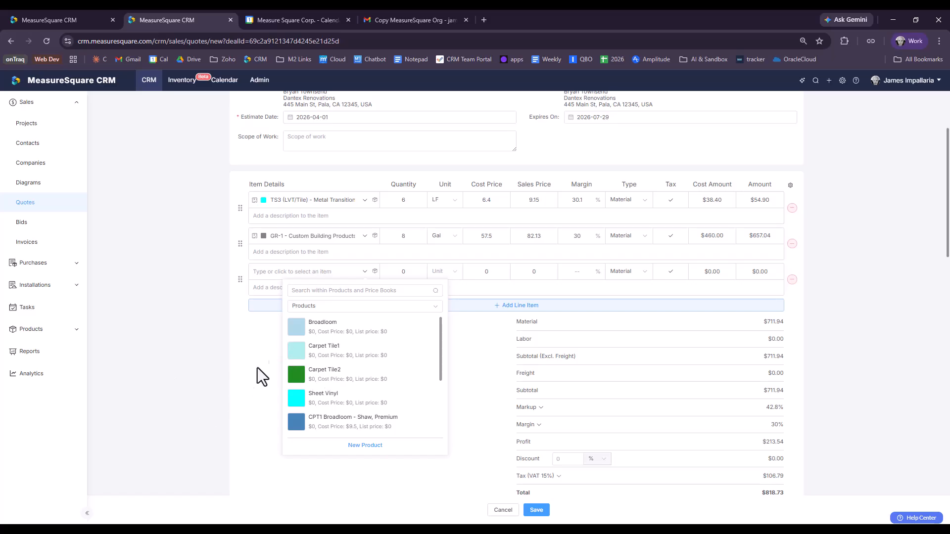
pyautogui.click(375, 275)
pyautogui.click(375, 275)
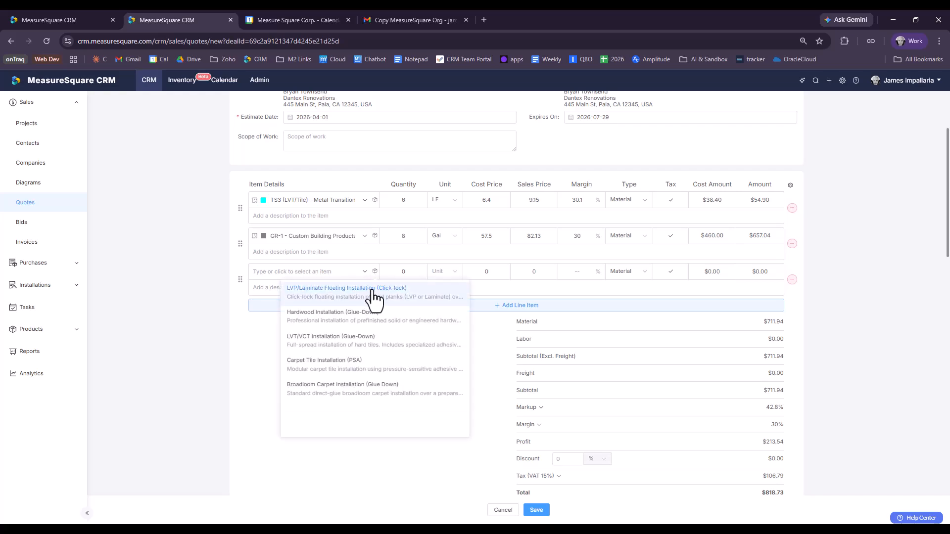
pyautogui.click(375, 297)
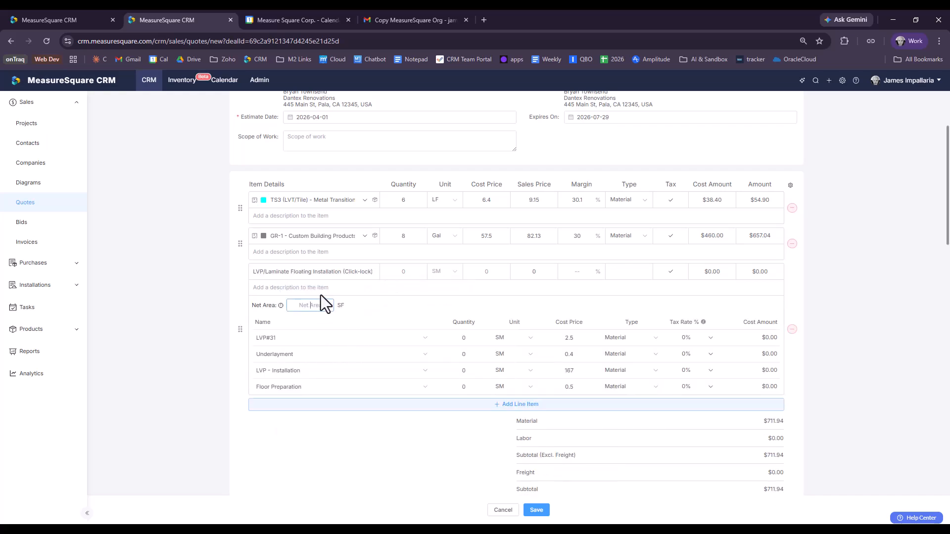
pyautogui.click(845, 358)
# Customize the line item columns to show Markup and hide Margin, and save the column setup
pyautogui.scroll(-1, 352, 429)
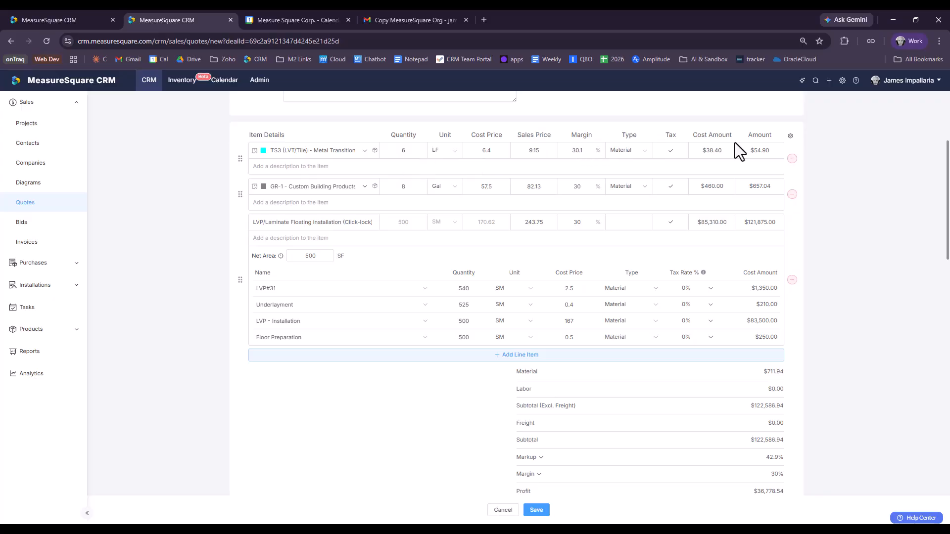
pyautogui.click(791, 138)
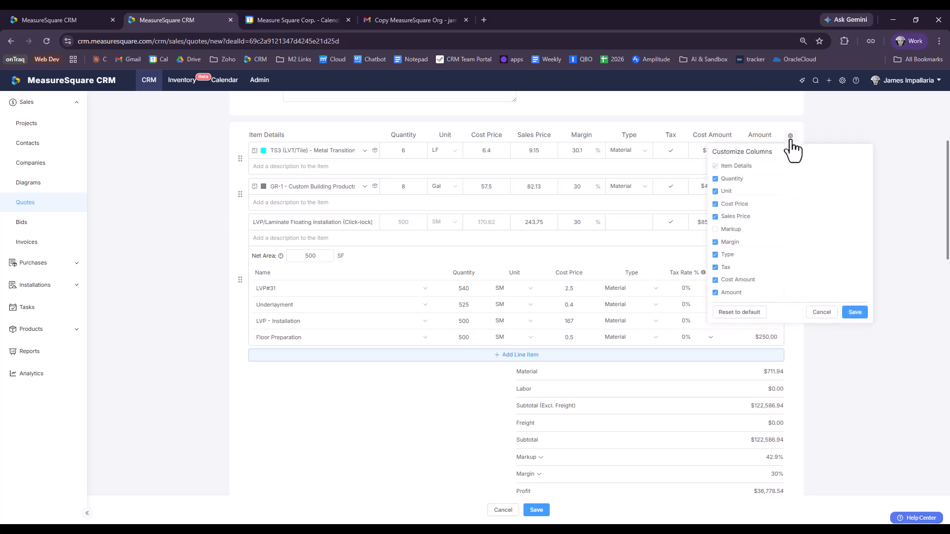
pyautogui.click(716, 230)
pyautogui.click(715, 242)
pyautogui.click(855, 312)
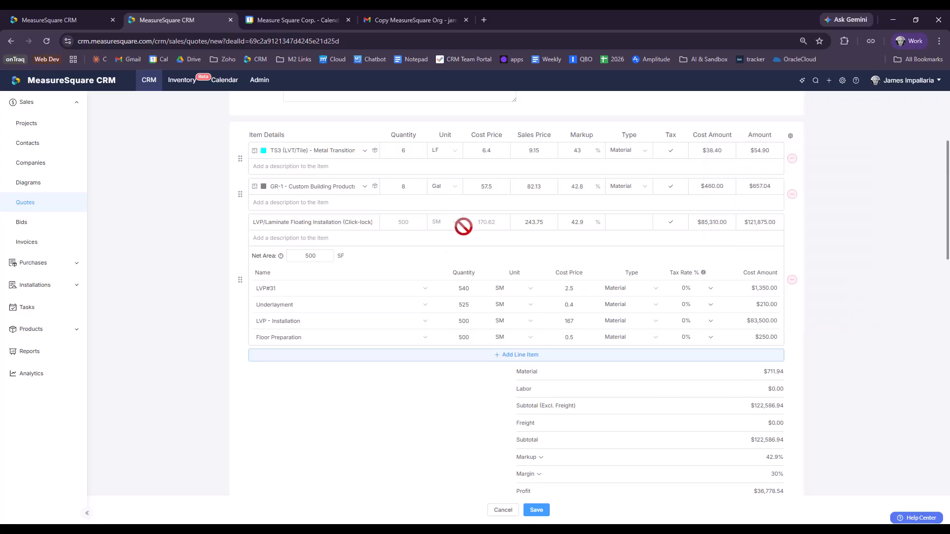
# Add an alternate named "Second Floor" to the quote
pyautogui.scroll(-3, 501, 259)
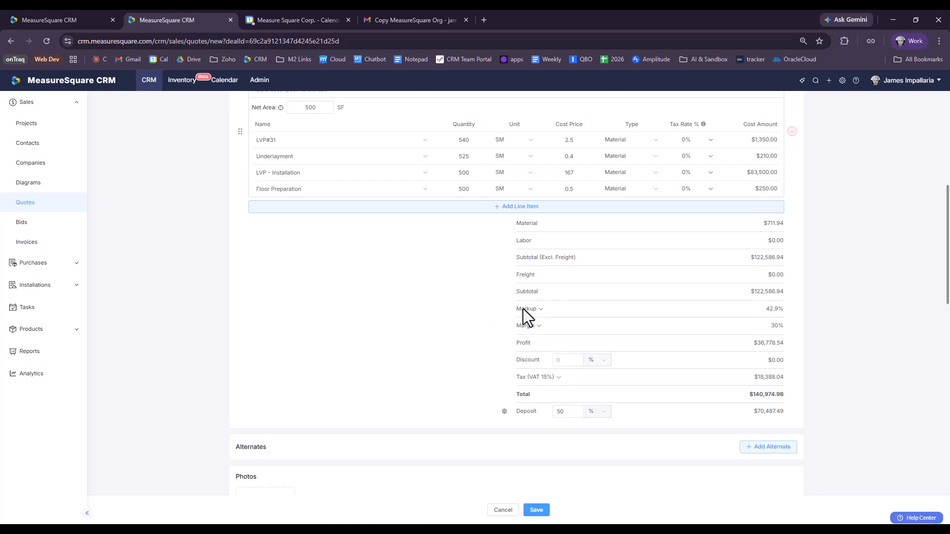
pyautogui.scroll(-1, 583, 372)
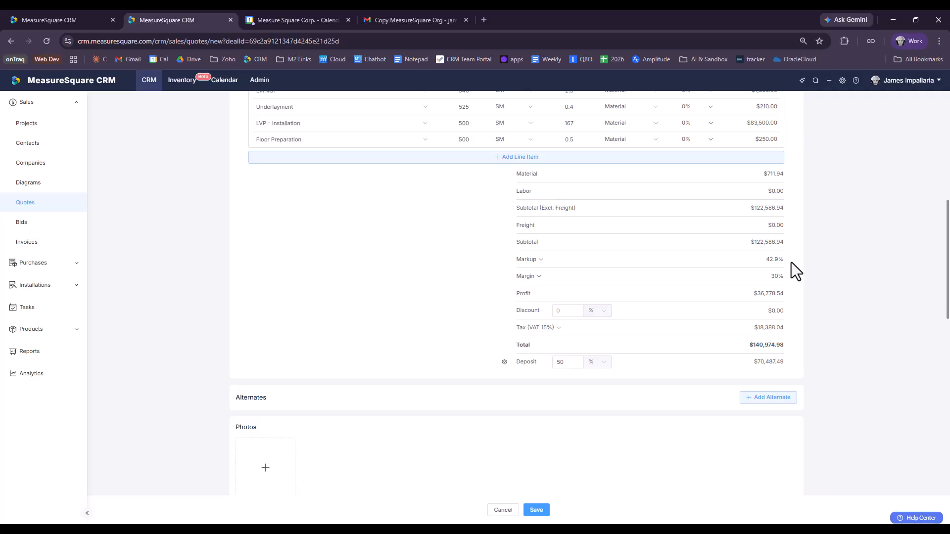
pyautogui.scroll(-2, 792, 315)
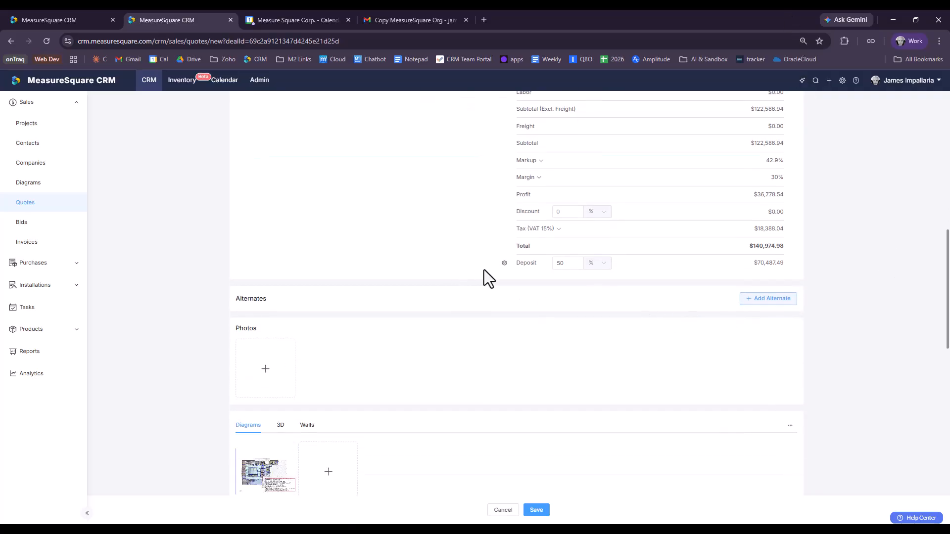
pyautogui.click(761, 300)
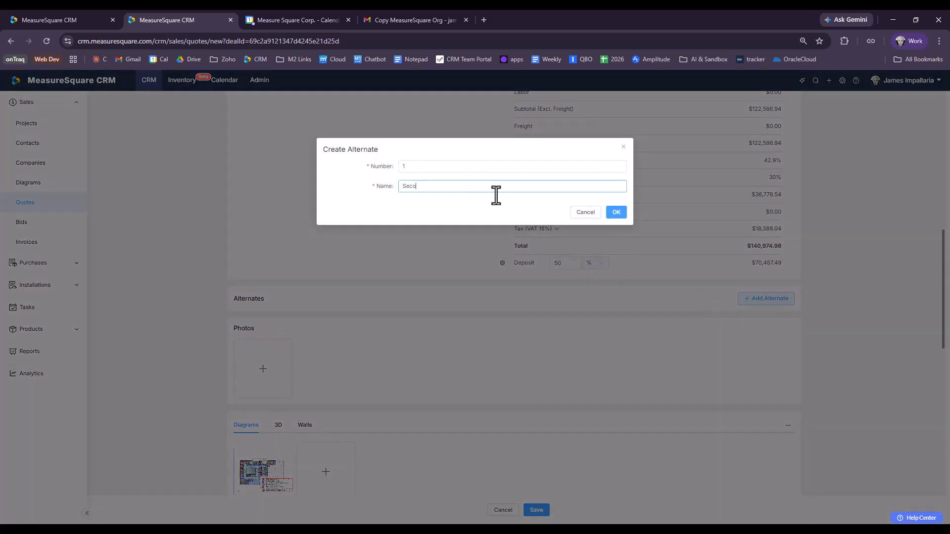
pyautogui.write('Second Floor')
pyautogui.press('Return')
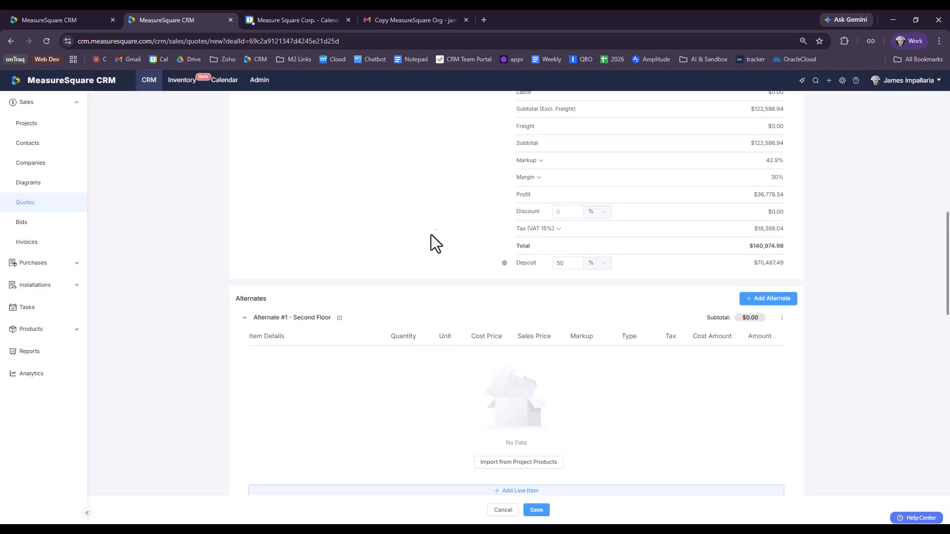
# Review the quote's alternate and photo sections and its 3D, Walls and Diagrams views
pyautogui.scroll(-2, 545, 387)
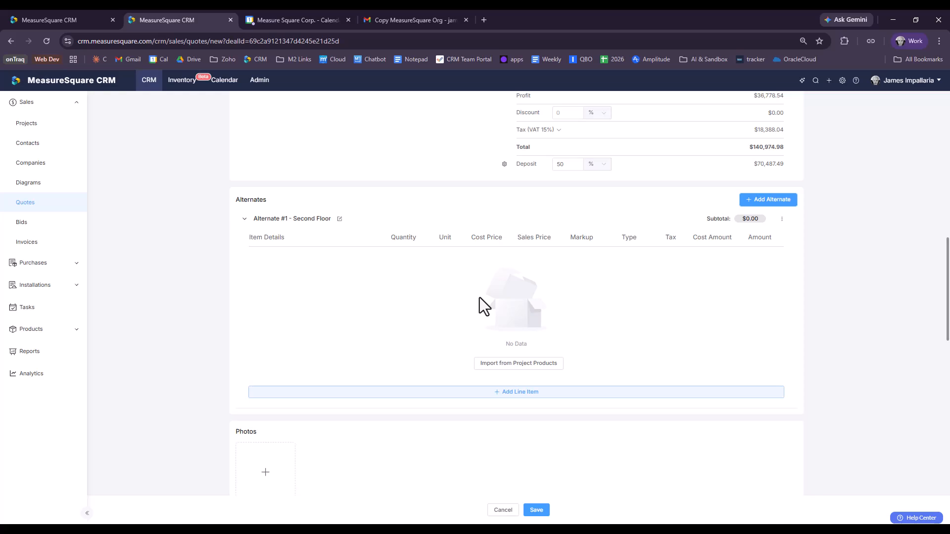
pyautogui.scroll(-3, 731, 343)
pyautogui.scroll(-3, 752, 335)
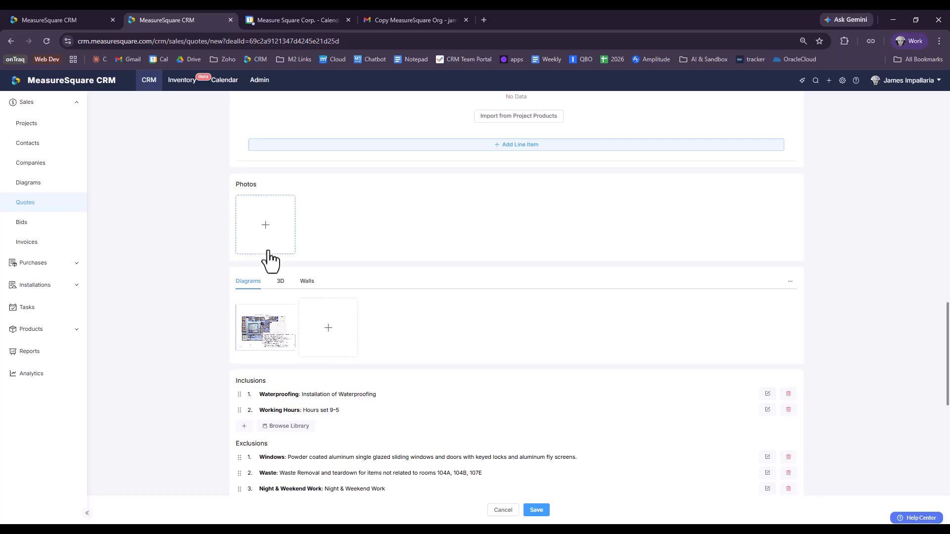
pyautogui.scroll(-1, 272, 277)
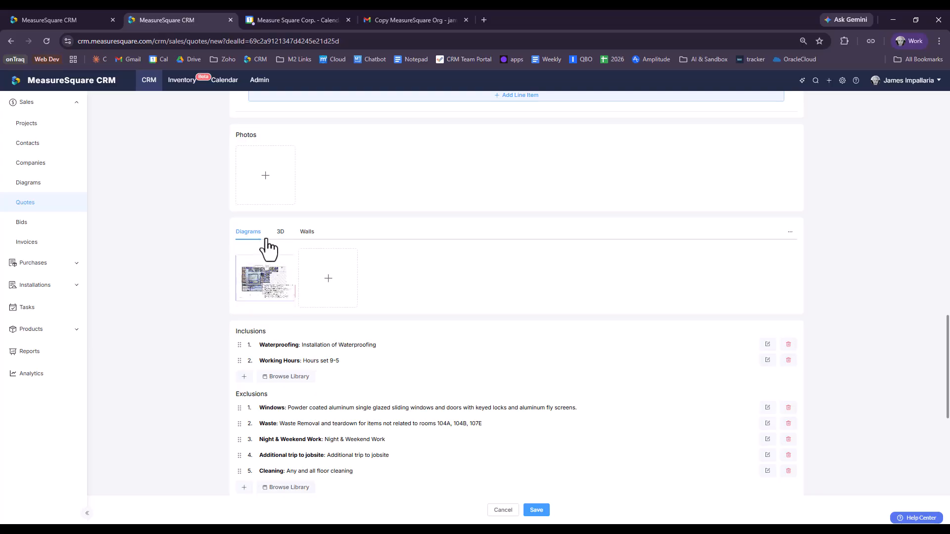
pyautogui.click(282, 232)
pyautogui.click(307, 232)
pyautogui.click(248, 232)
# Preview the Medical Suite diagram without and with its Image layer, and discard the diagram edit
pyautogui.moveTo(292, 277)
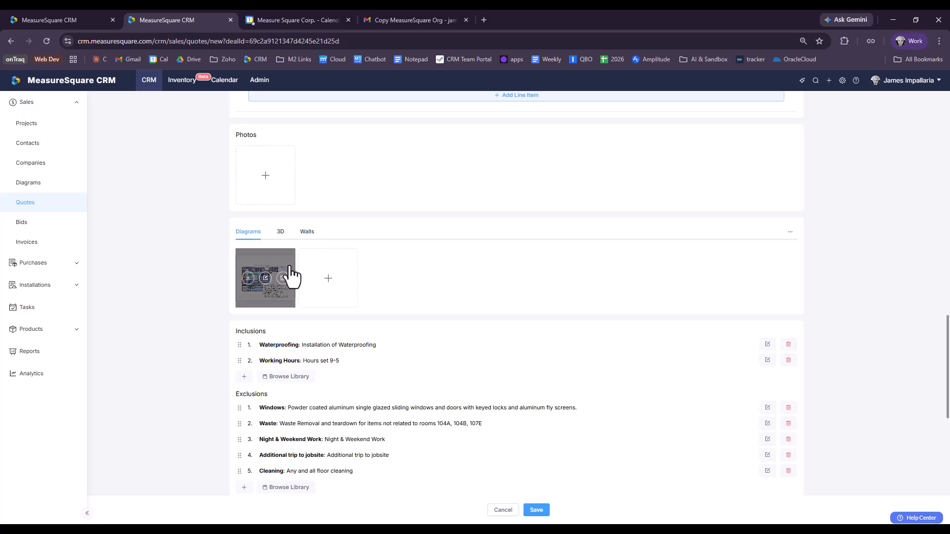
pyautogui.click(266, 279)
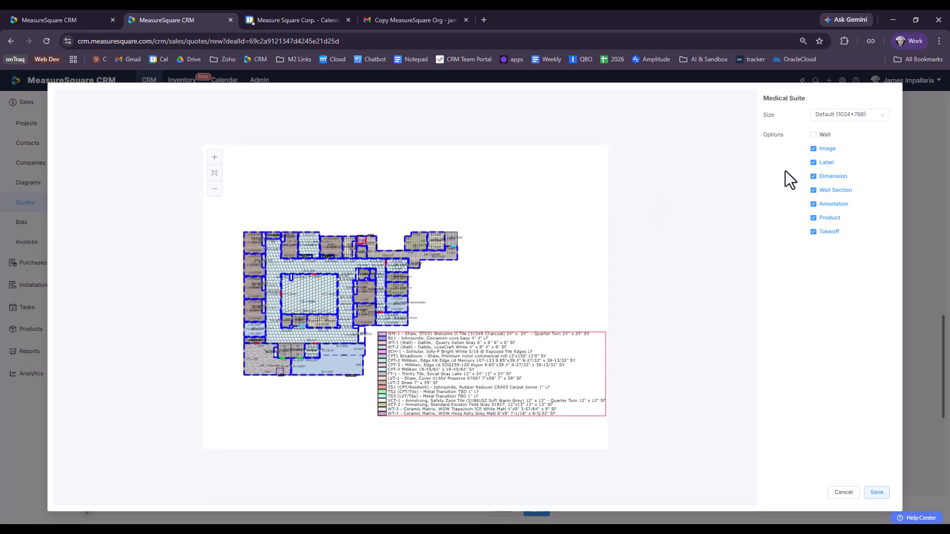
pyautogui.click(814, 150)
pyautogui.click(814, 151)
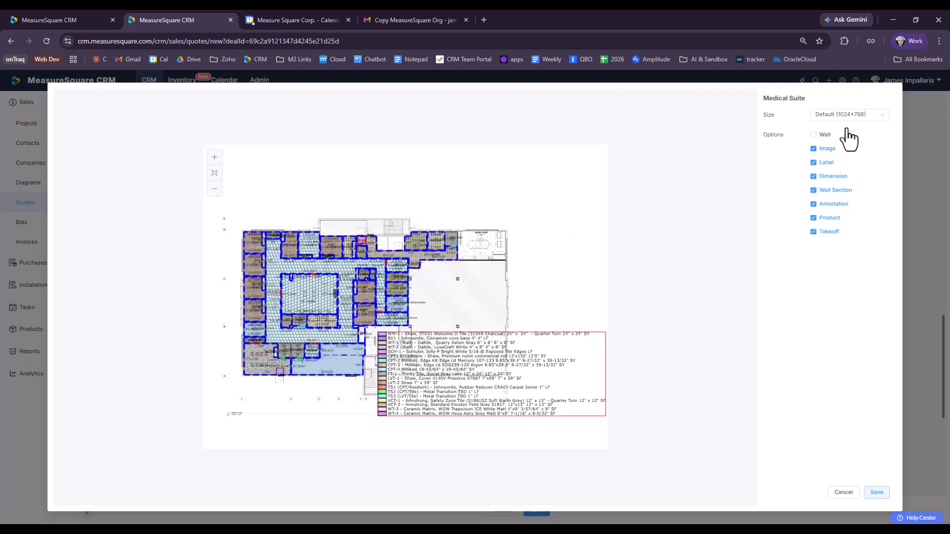
pyautogui.click(843, 495)
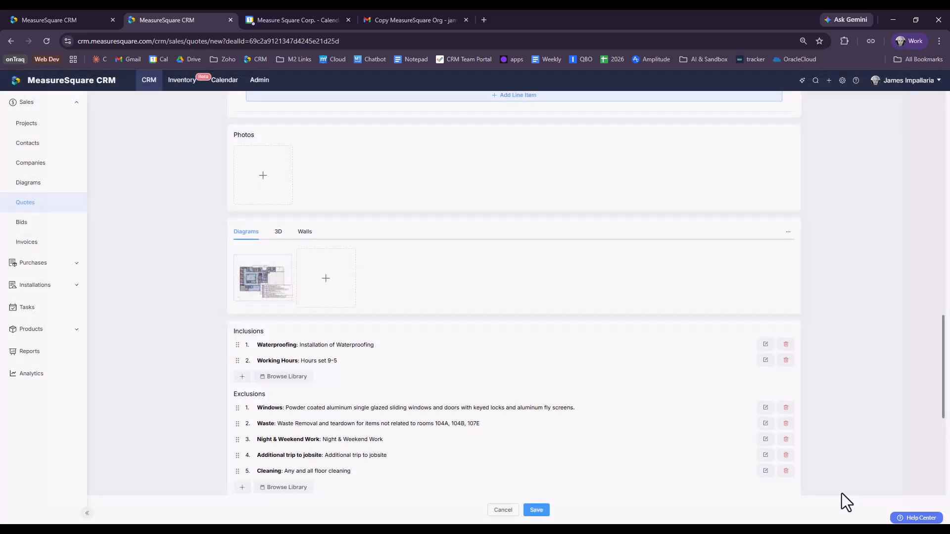
# Add the Floor Protection (RAM Board) exclusion to the quote from the exclusion library
pyautogui.scroll(-1, 848, 236)
pyautogui.scroll(-2, 848, 235)
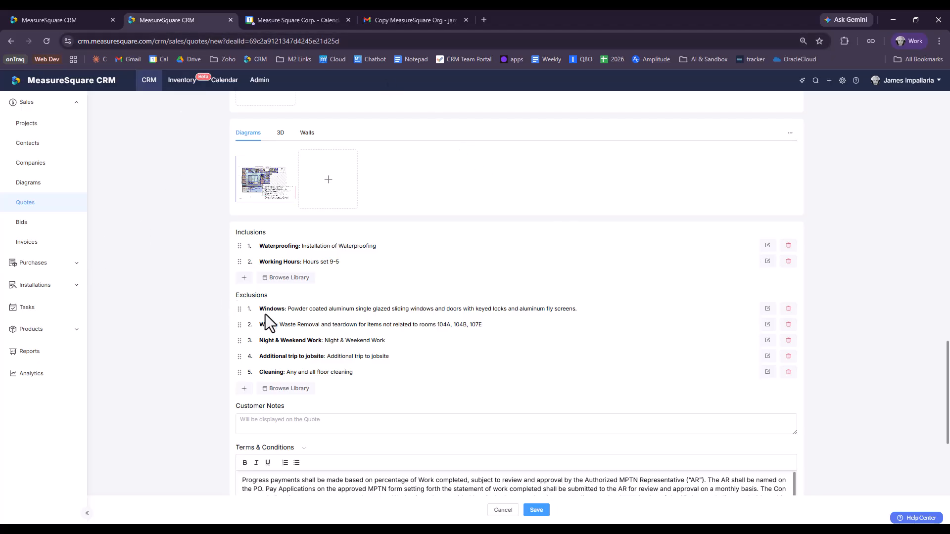
pyautogui.scroll(-1, 281, 334)
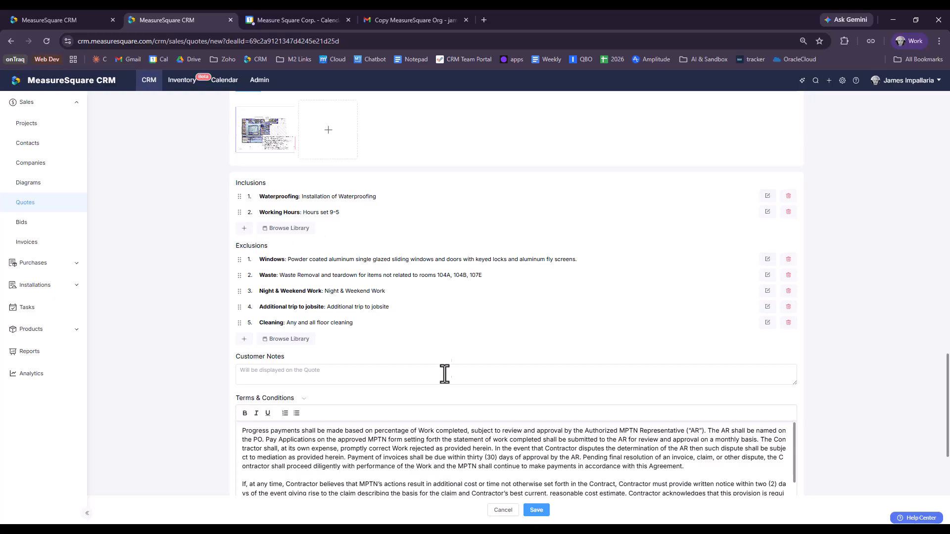
pyautogui.click(290, 340)
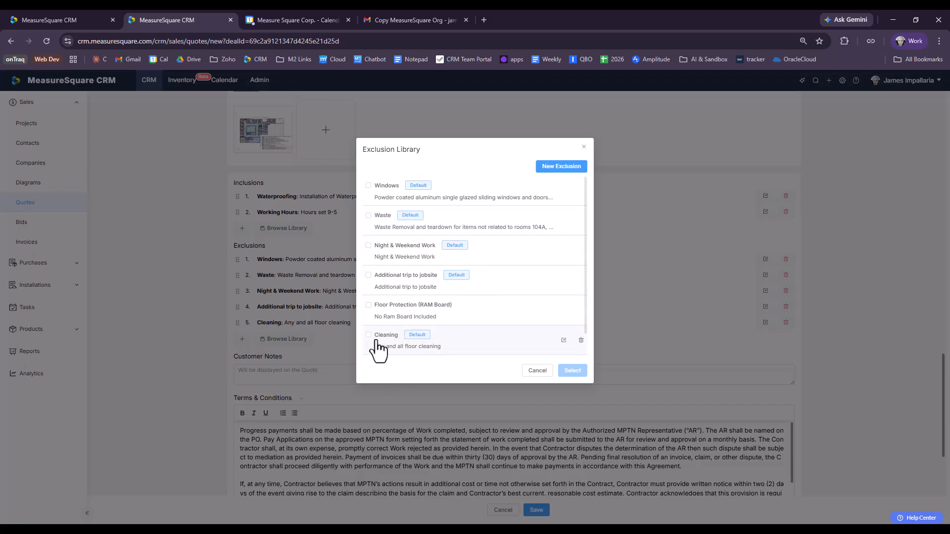
pyautogui.click(368, 305)
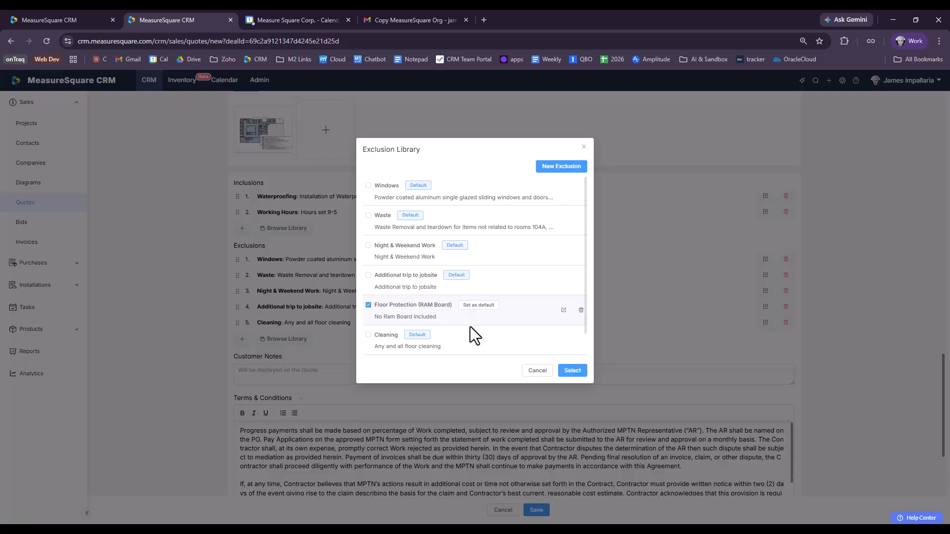
pyautogui.click(584, 376)
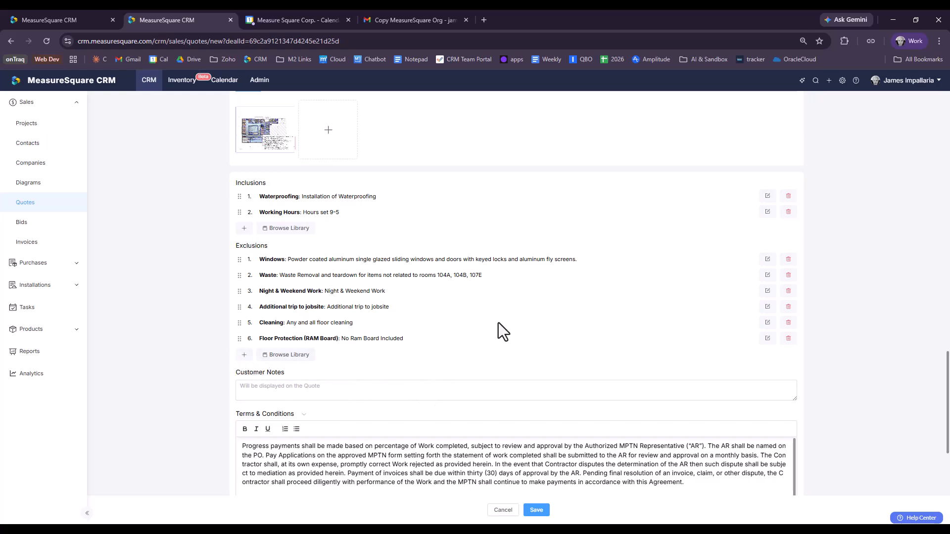
# Apply the Standard - Union terms and conditions to the quote and save it
pyautogui.scroll(-2, 499, 323)
pyautogui.scroll(-1, 339, 288)
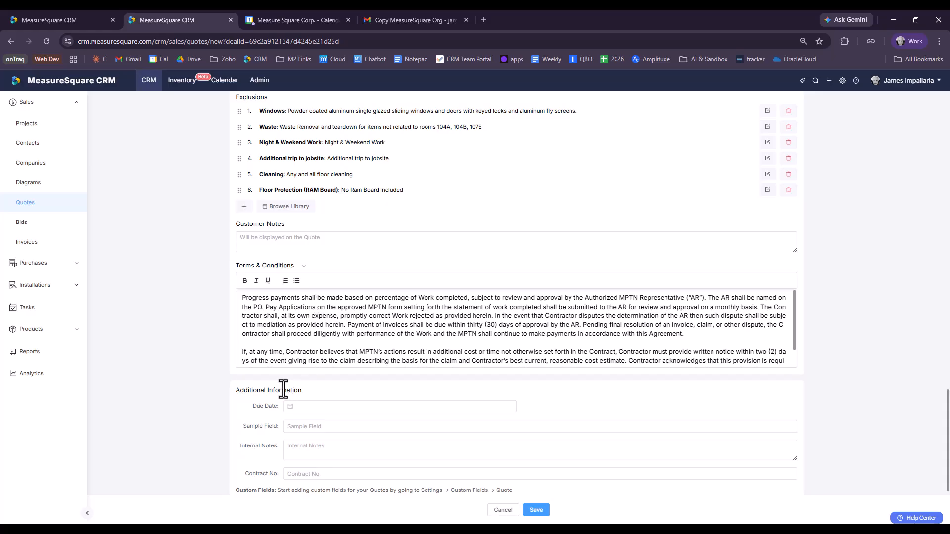
pyautogui.click(304, 268)
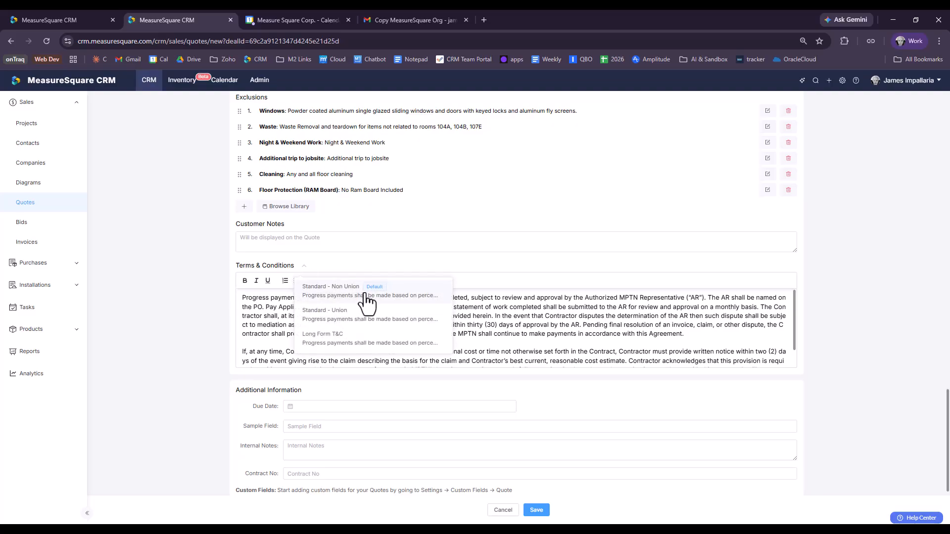
pyautogui.moveTo(367, 303)
pyautogui.click(369, 319)
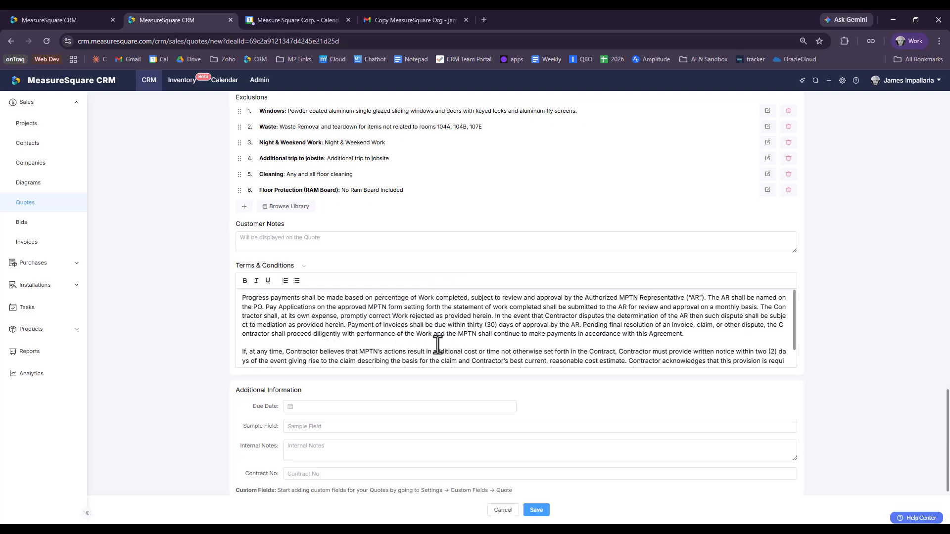
pyautogui.scroll(-1, 436, 356)
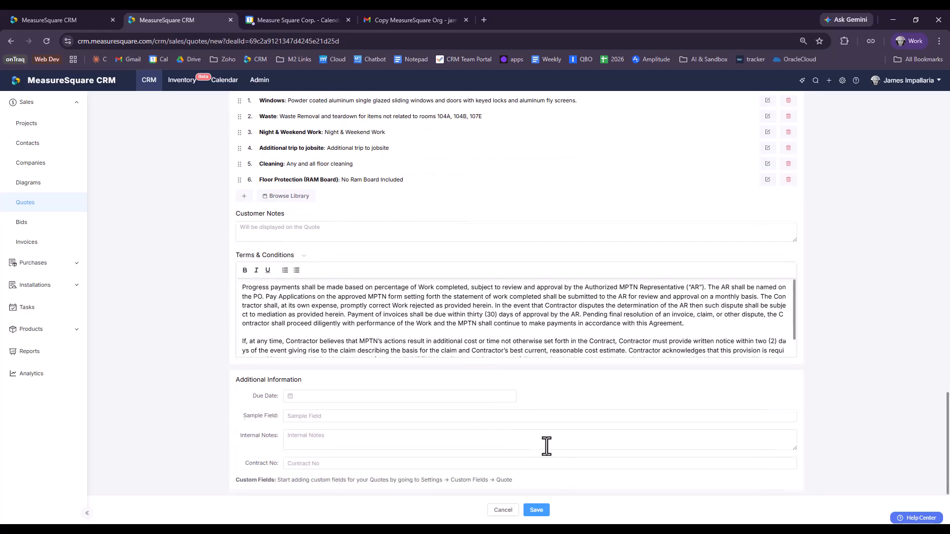
pyautogui.click(541, 508)
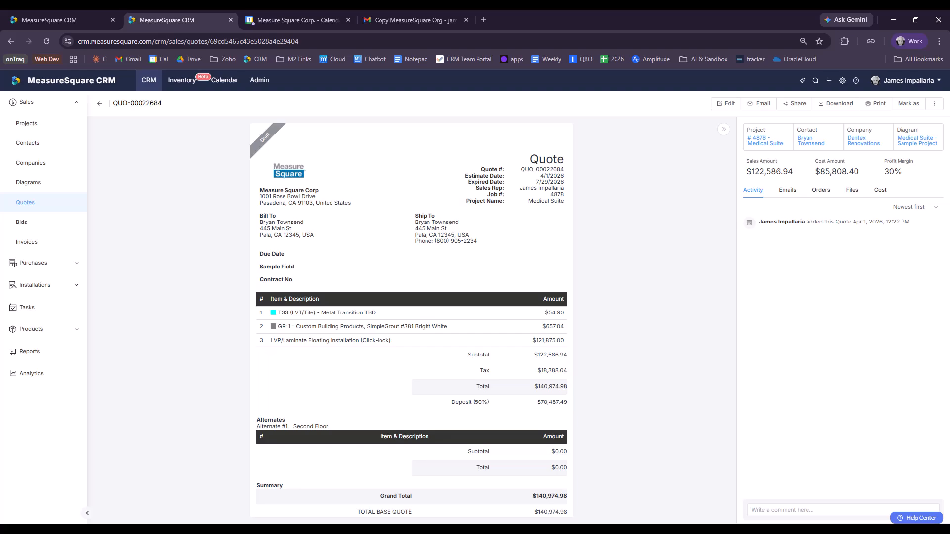
# Review the saved quote document from its line items and alternates through the diagrams, inclusions, exclusions and terms
pyautogui.scroll(-2, 518, 307)
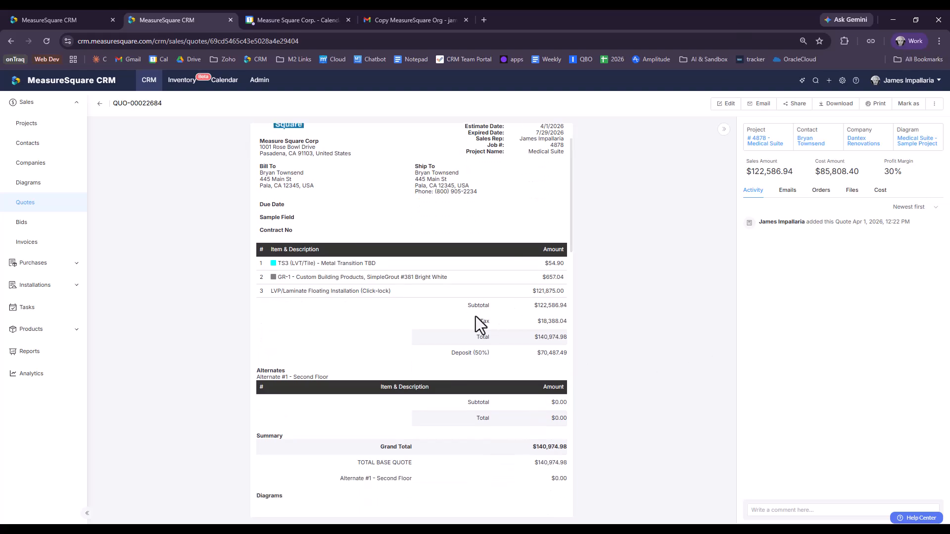
pyautogui.scroll(2, 473, 314)
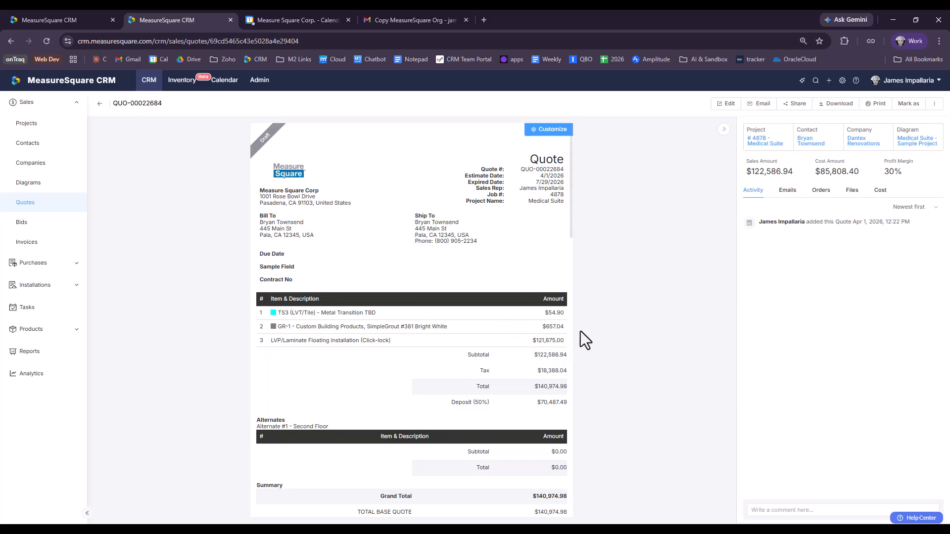
pyautogui.scroll(-7, 401, 332)
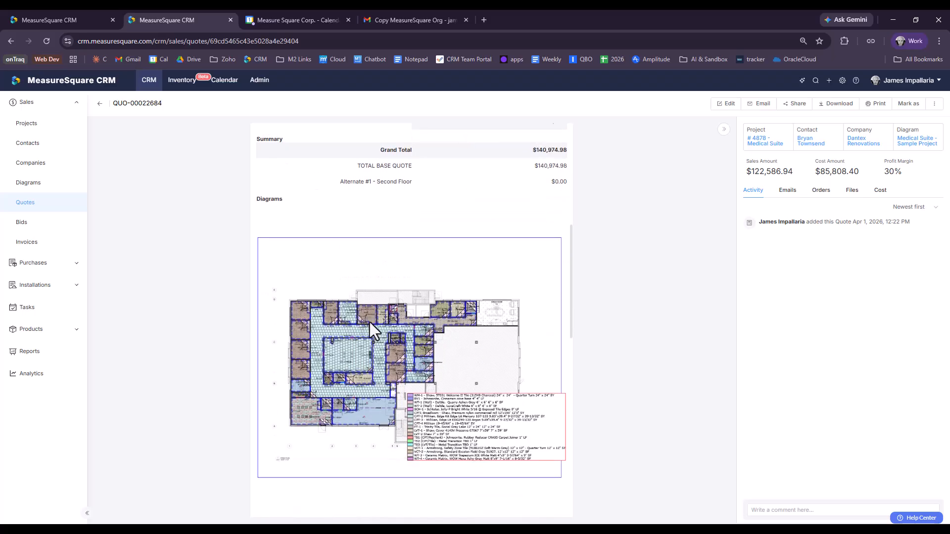
pyautogui.scroll(-2, 364, 248)
pyautogui.scroll(-10, 438, 368)
pyautogui.scroll(-2, 429, 378)
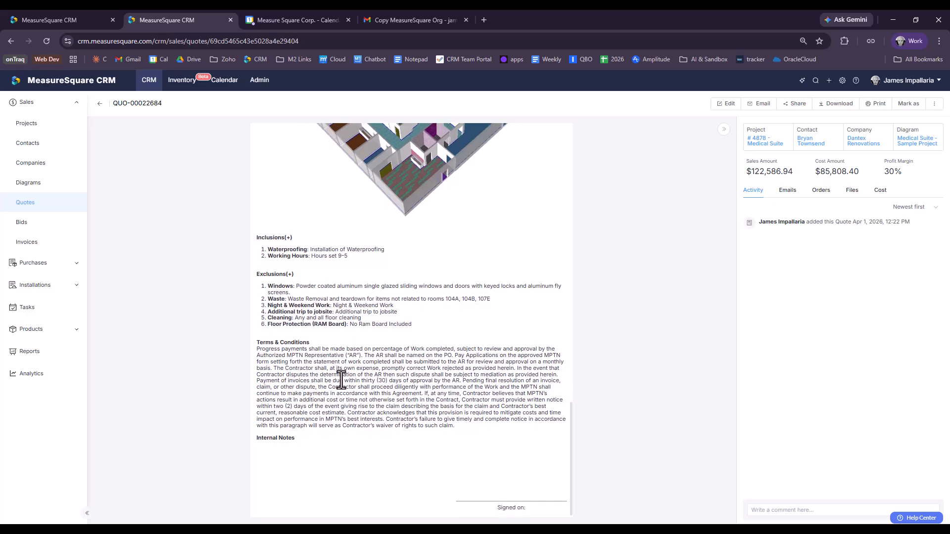
pyautogui.scroll(15, 381, 376)
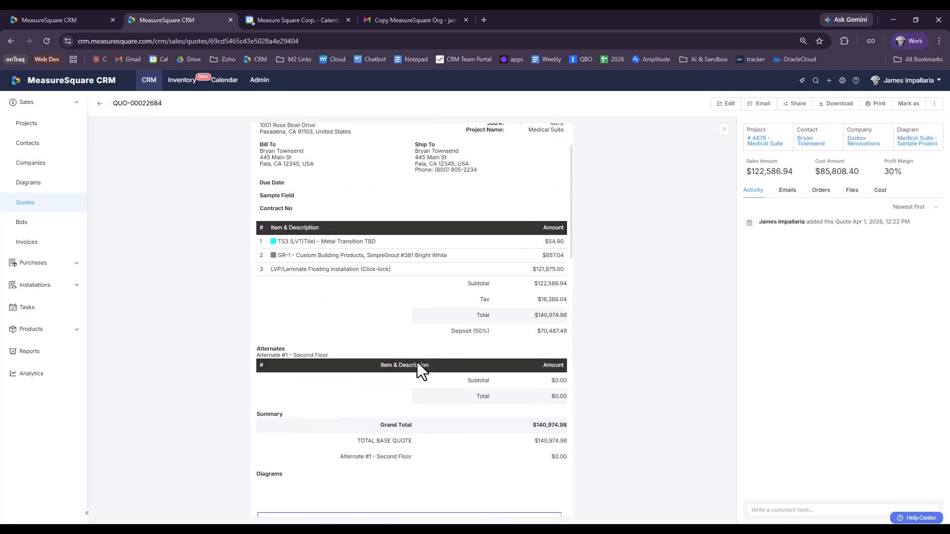
pyautogui.scroll(3, 416, 362)
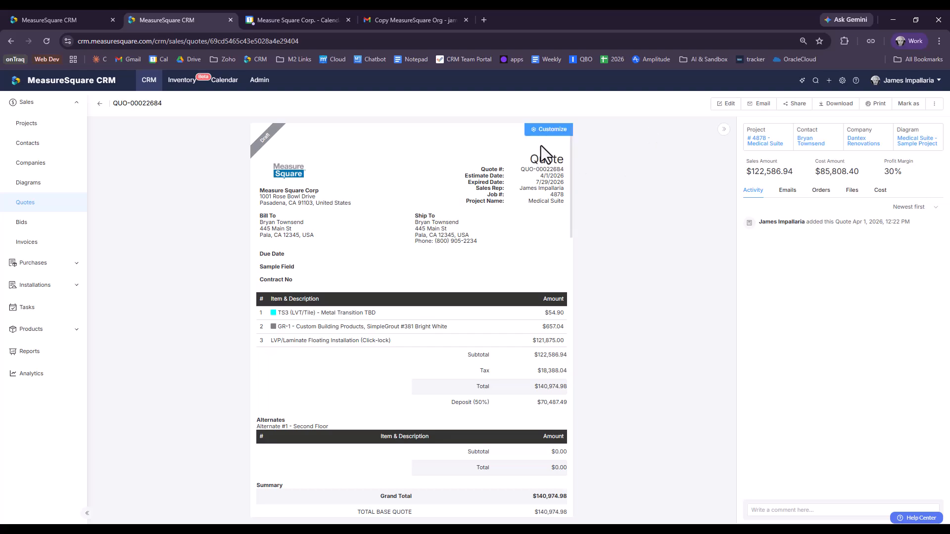
# Customize the quote's display options to show the Quantity and Sales Price columns, and check the document
pyautogui.click(543, 131)
pyautogui.click(544, 148)
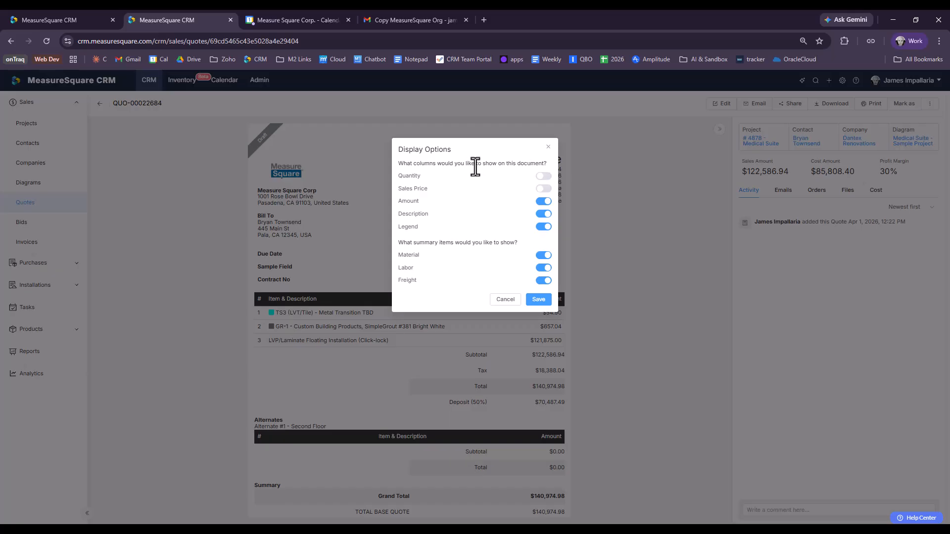
pyautogui.click(544, 176)
pyautogui.click(545, 188)
pyautogui.click(538, 300)
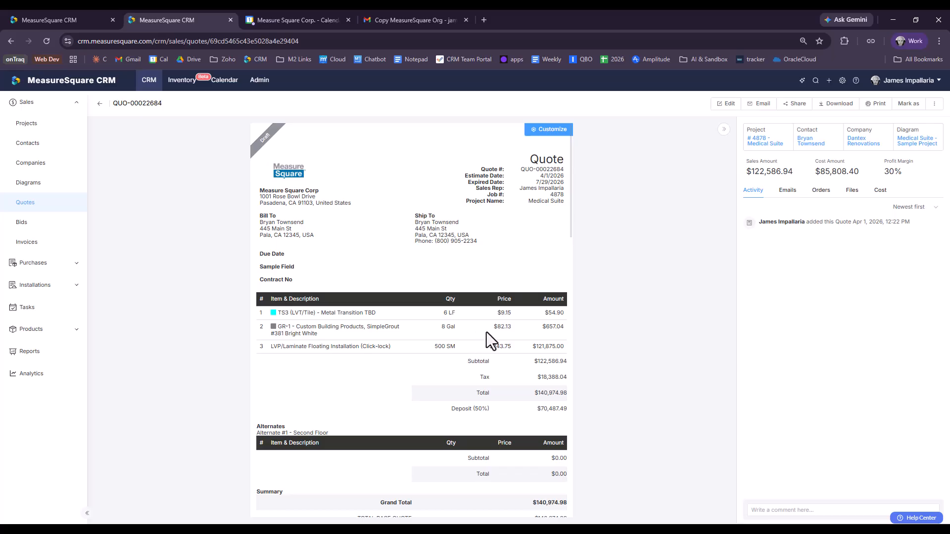
pyautogui.click(561, 134)
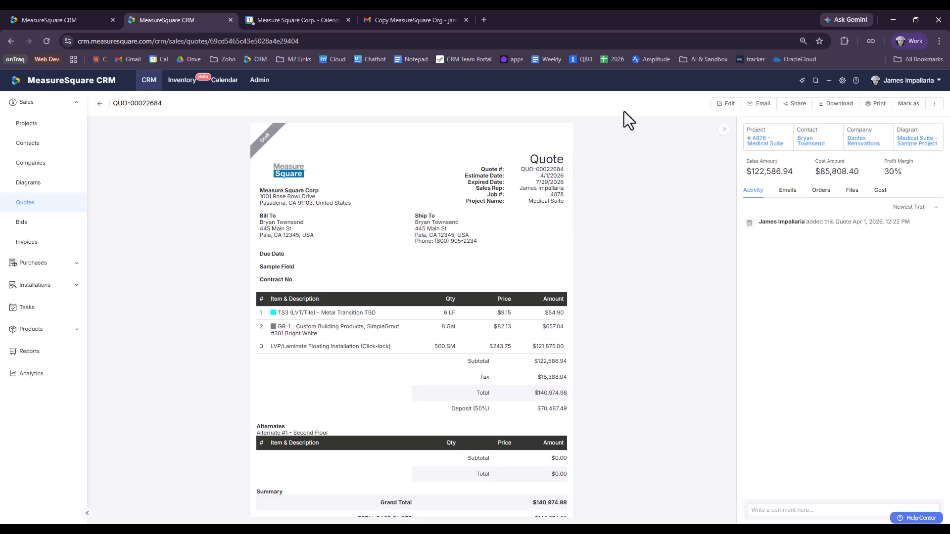
pyautogui.scroll(-4, 437, 263)
pyautogui.scroll(4, 416, 255)
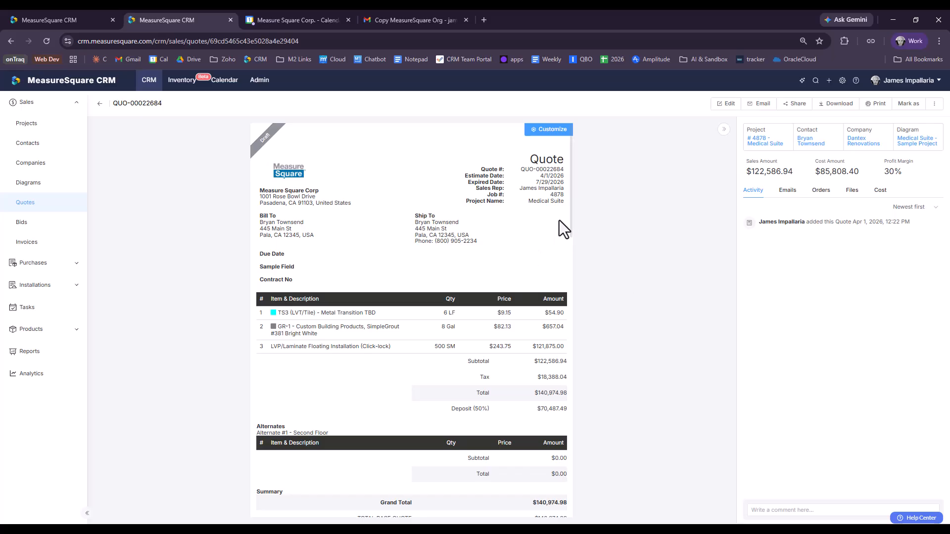
# Prepare the quote email, check its message and signature, and send it to the project contact
pyautogui.click(761, 104)
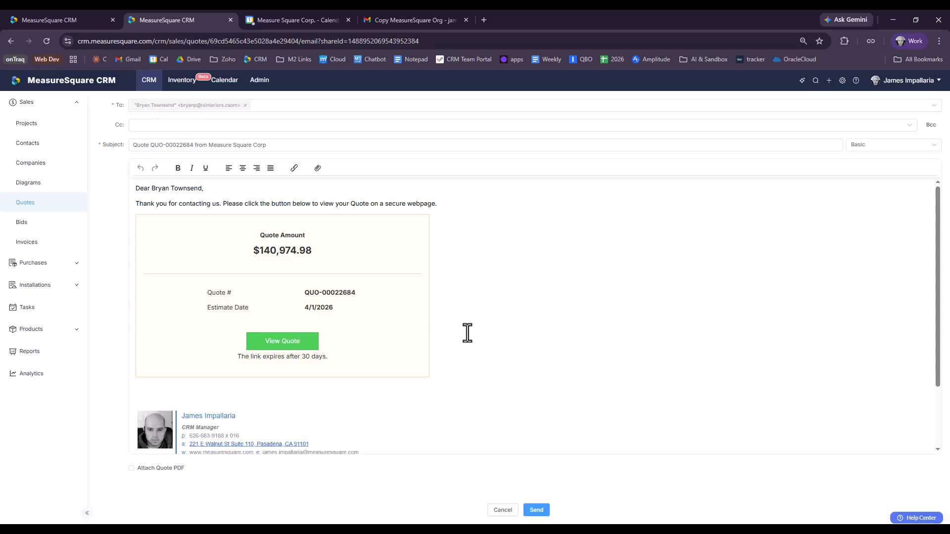
pyautogui.scroll(-3, 274, 325)
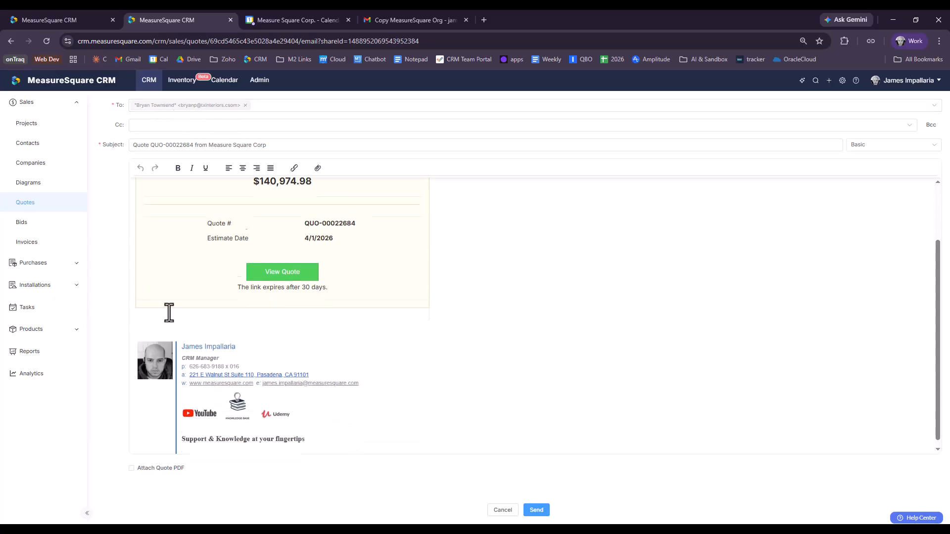
pyautogui.scroll(3, 247, 322)
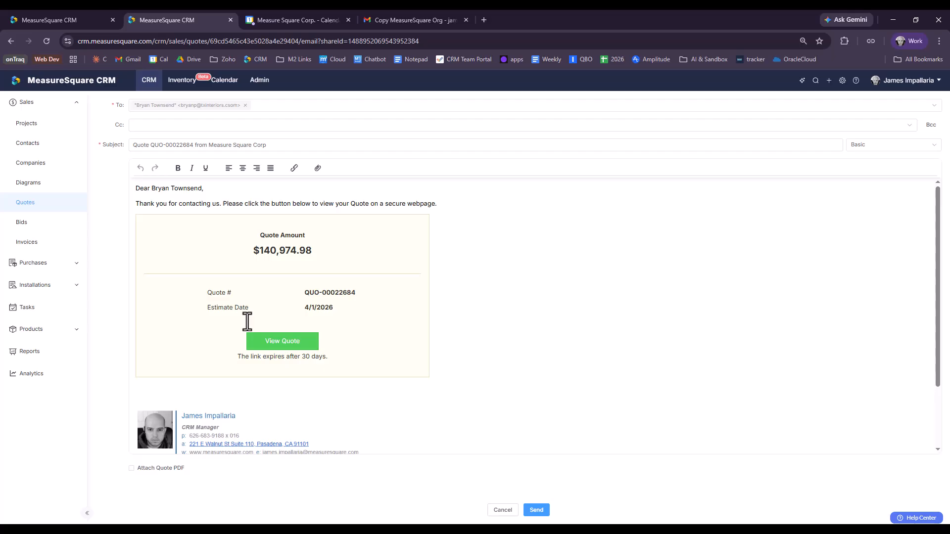
pyautogui.click(132, 468)
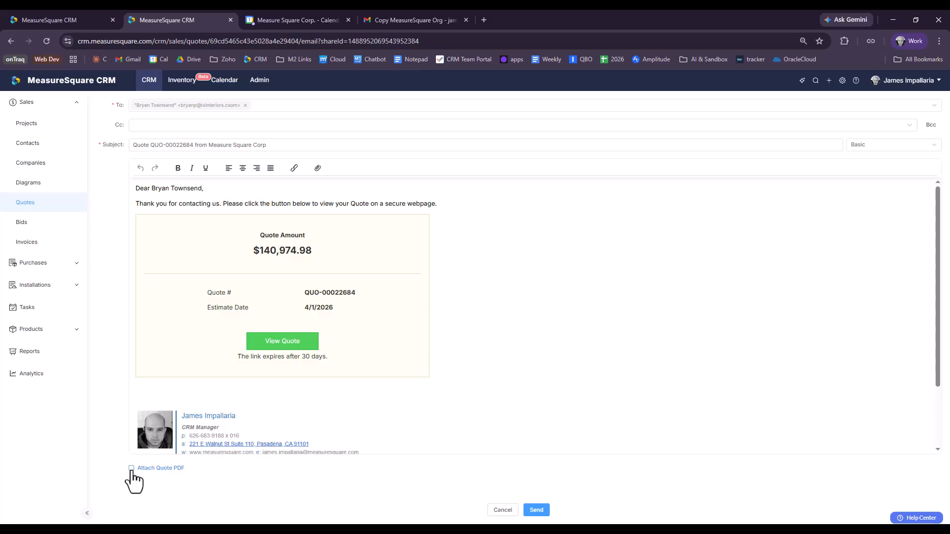
pyautogui.click(544, 512)
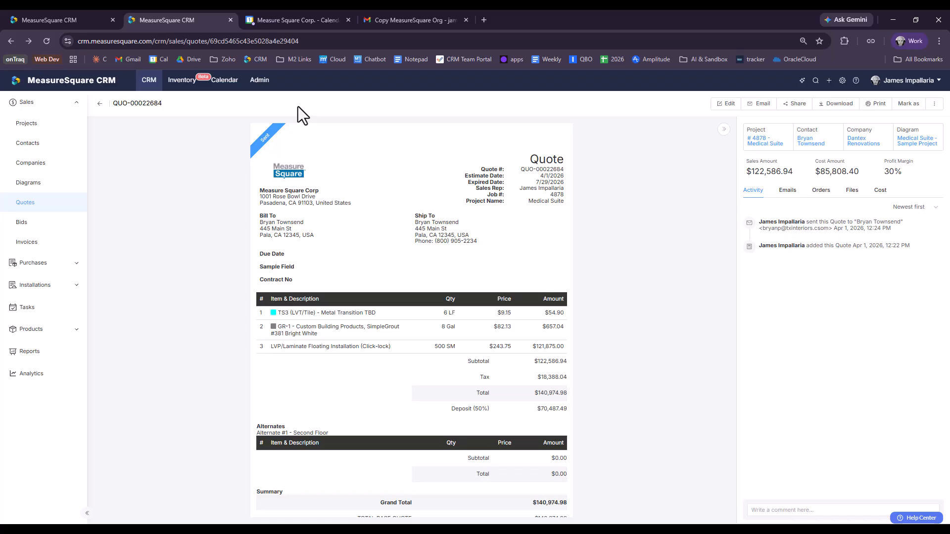
# Mark the sent quote as Approved and check its sales amount
pyautogui.click(913, 106)
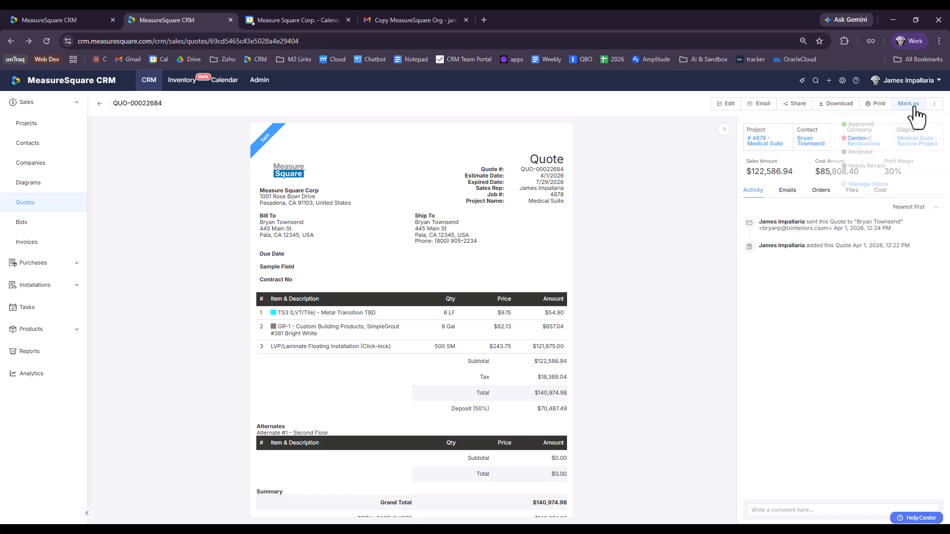
pyautogui.click(861, 125)
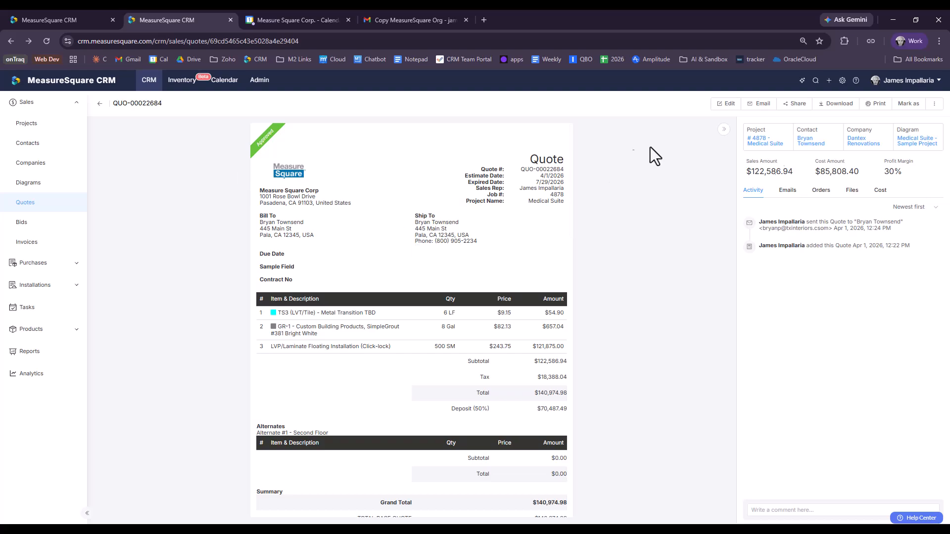
pyautogui.tripleClick(789, 173)
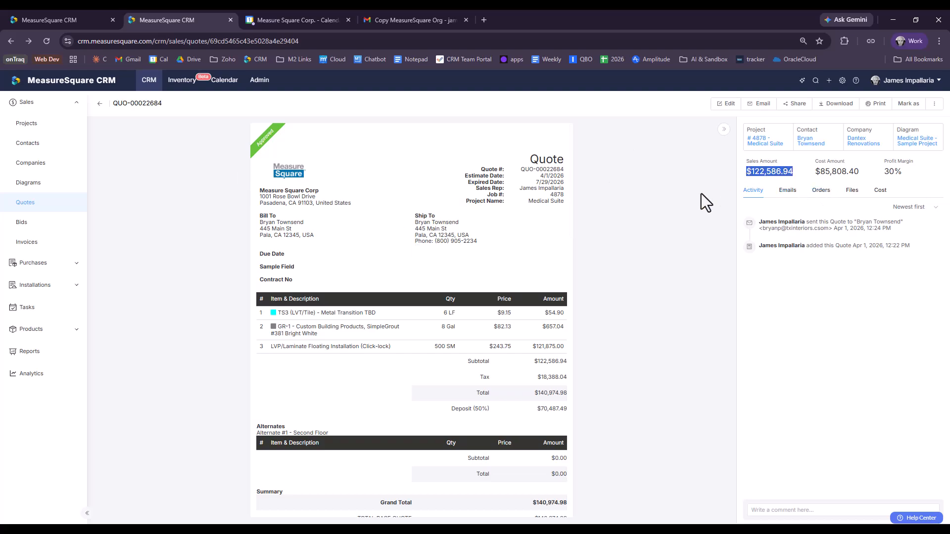
pyautogui.click(668, 204)
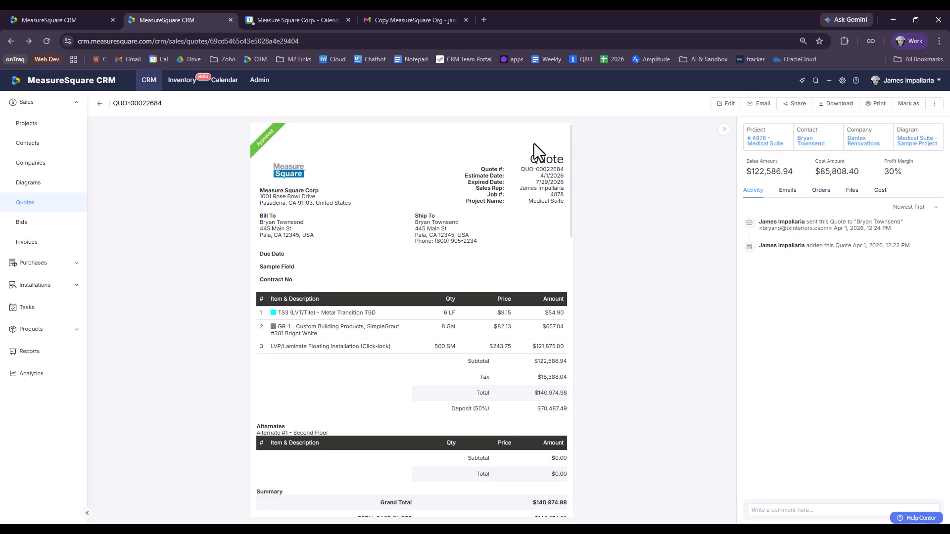
# Open the list of orders related to the approved quote
pyautogui.click(822, 191)
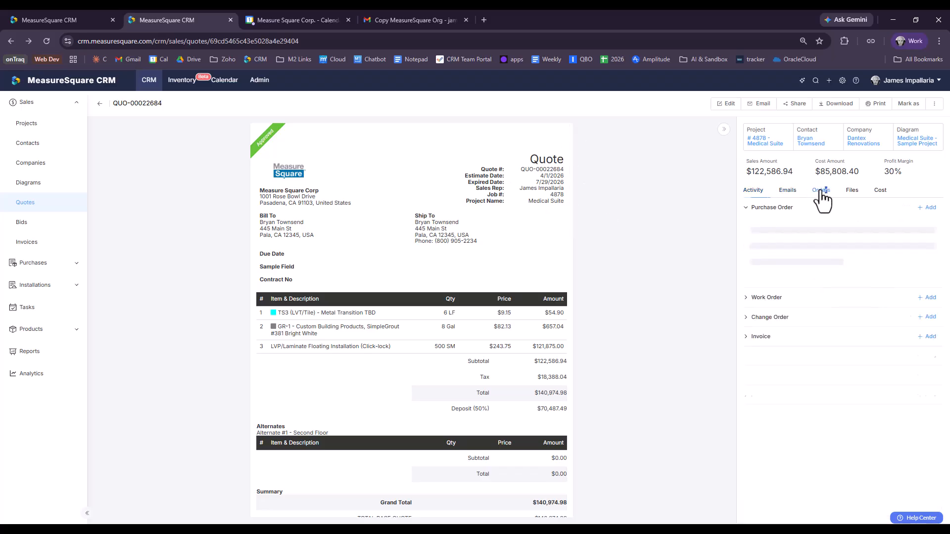